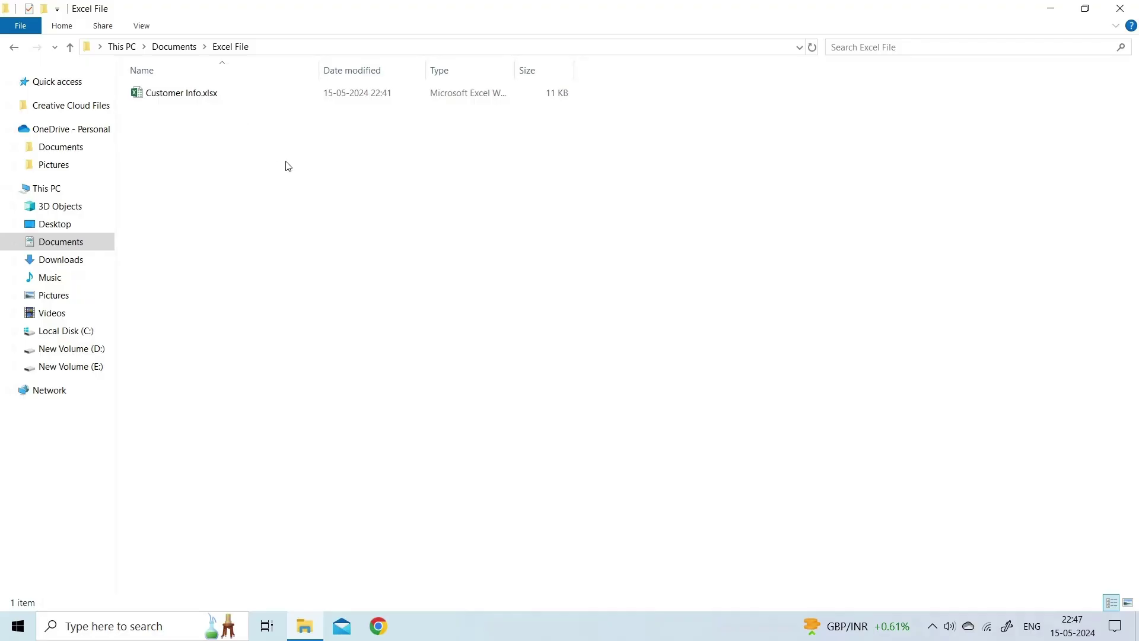
- Rename the Customer Info.xlsx workbook to Customer Information.xlsx by appending 'rmation' to its name
left_click(204, 94)
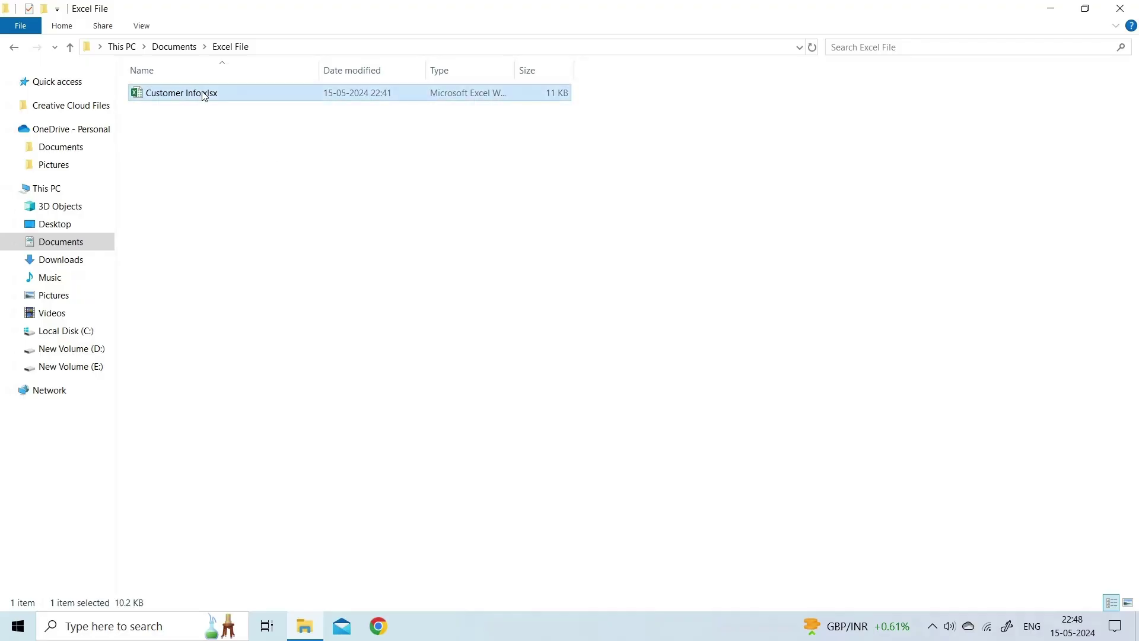
right_click(203, 95)
left_click(227, 422)
key("Right")
type("rmat")
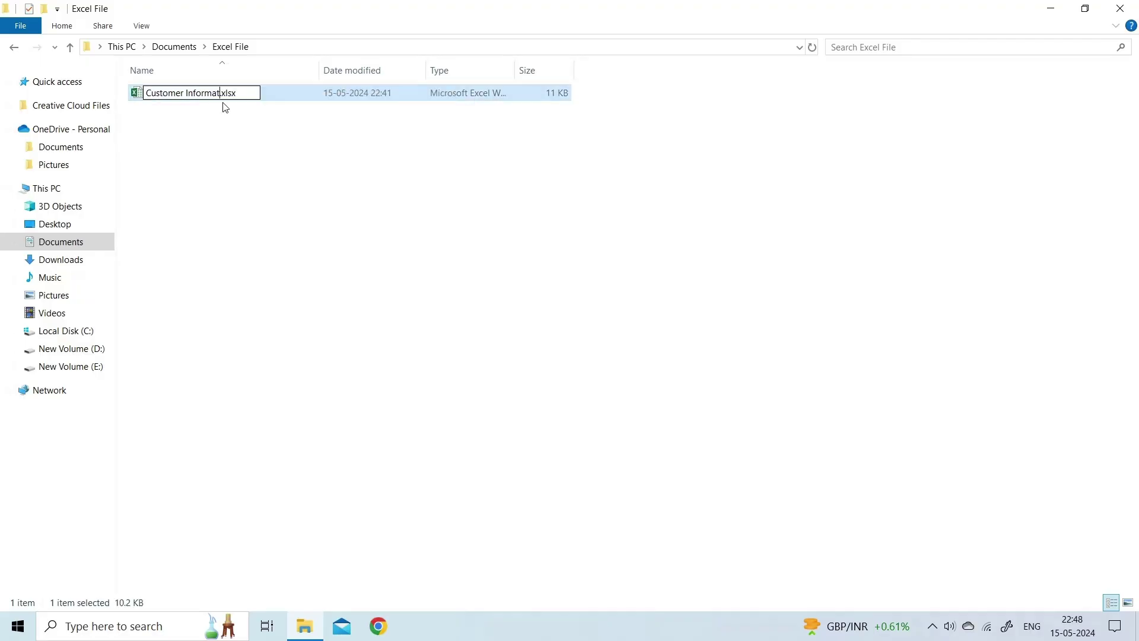
type("ion")
left_click(231, 136)
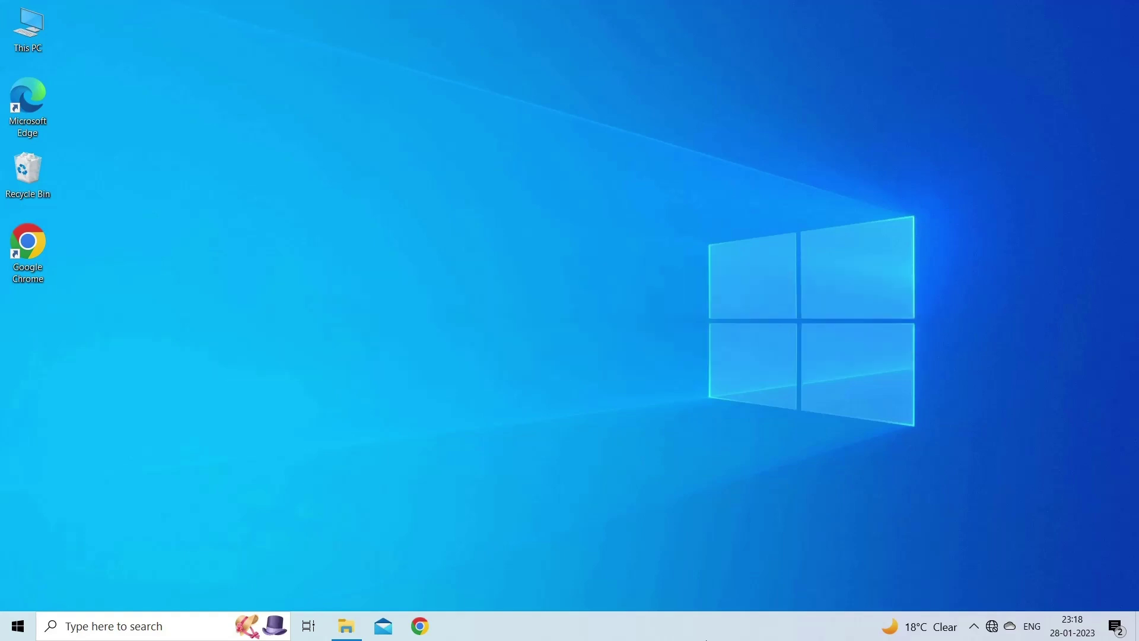
- Run regedit from the Start button's Run box to open Registry Editor
right_click(18, 626)
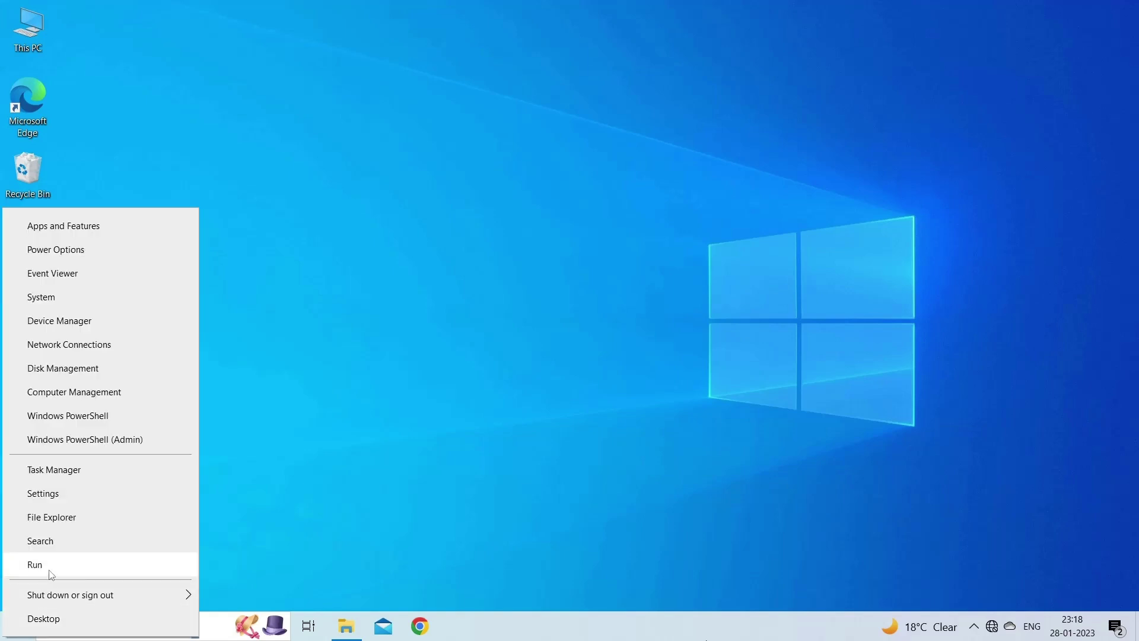
left_click(119, 562)
type("regedit")
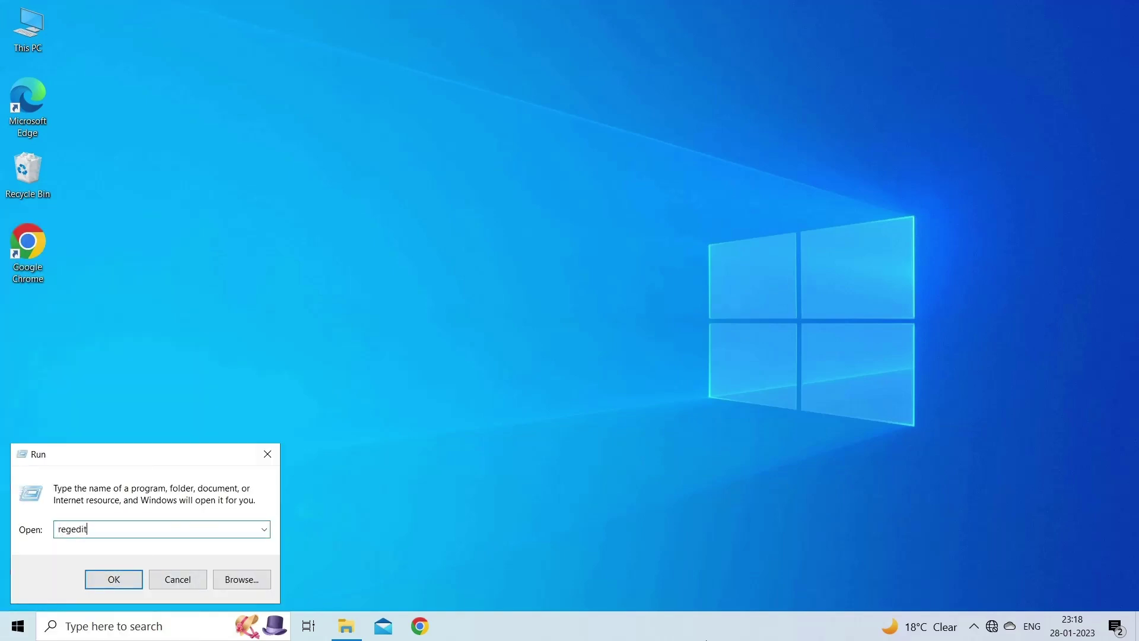
key("Return")
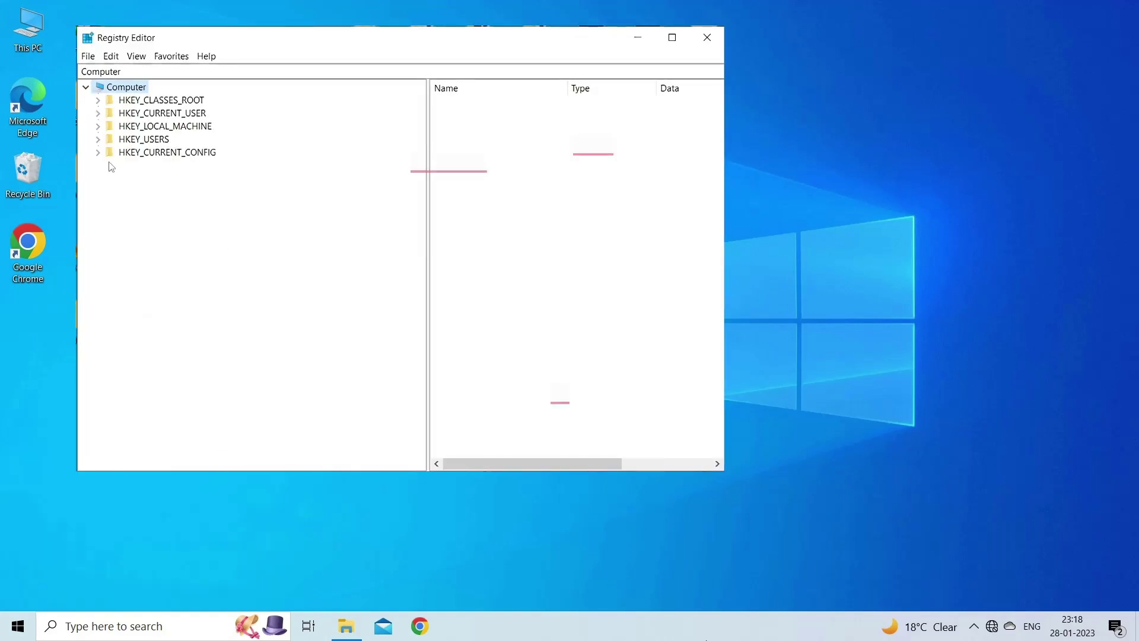
- Expand Excel.Sheet.8 > shell > Open, select the command key and pick its (Default) value
left_click(156, 152)
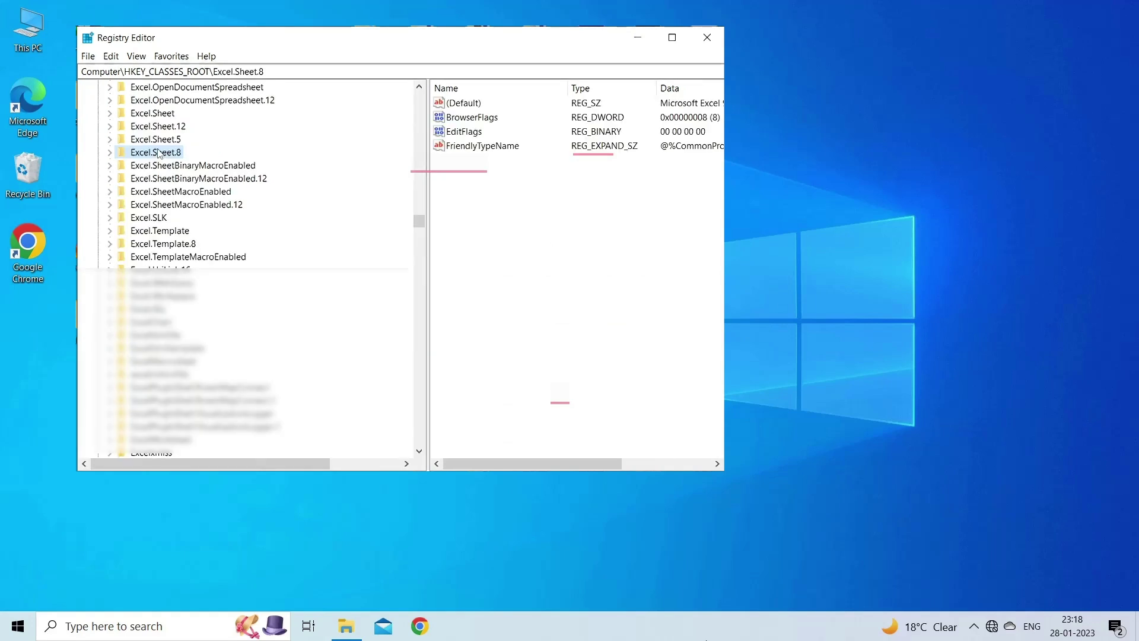
left_click(109, 152)
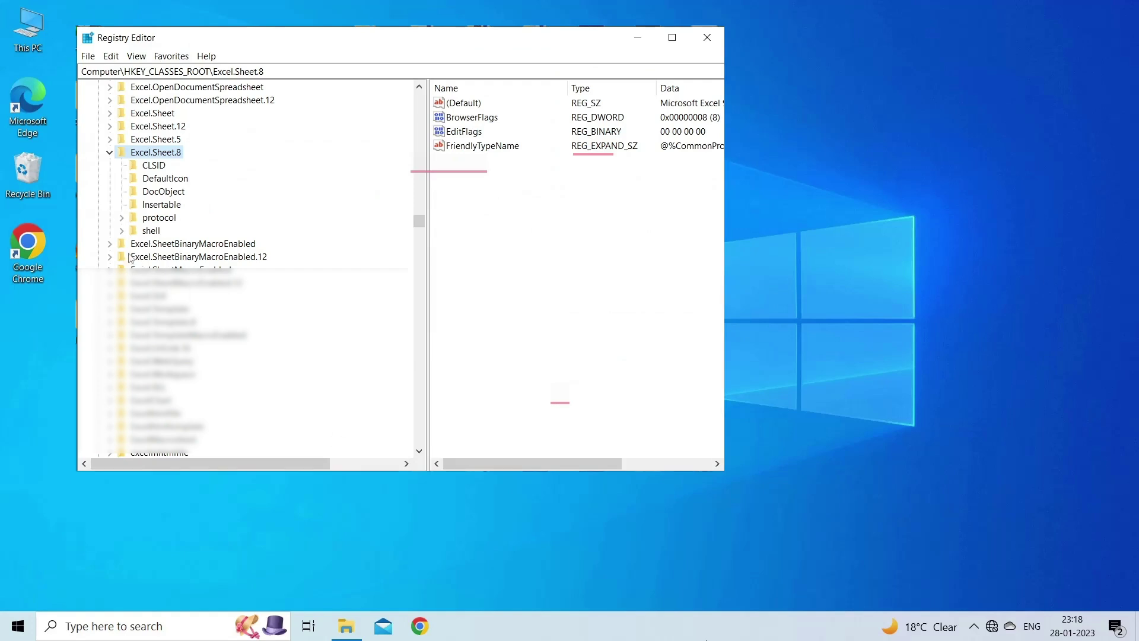
double_click(133, 231)
left_click(133, 270)
left_click(186, 283)
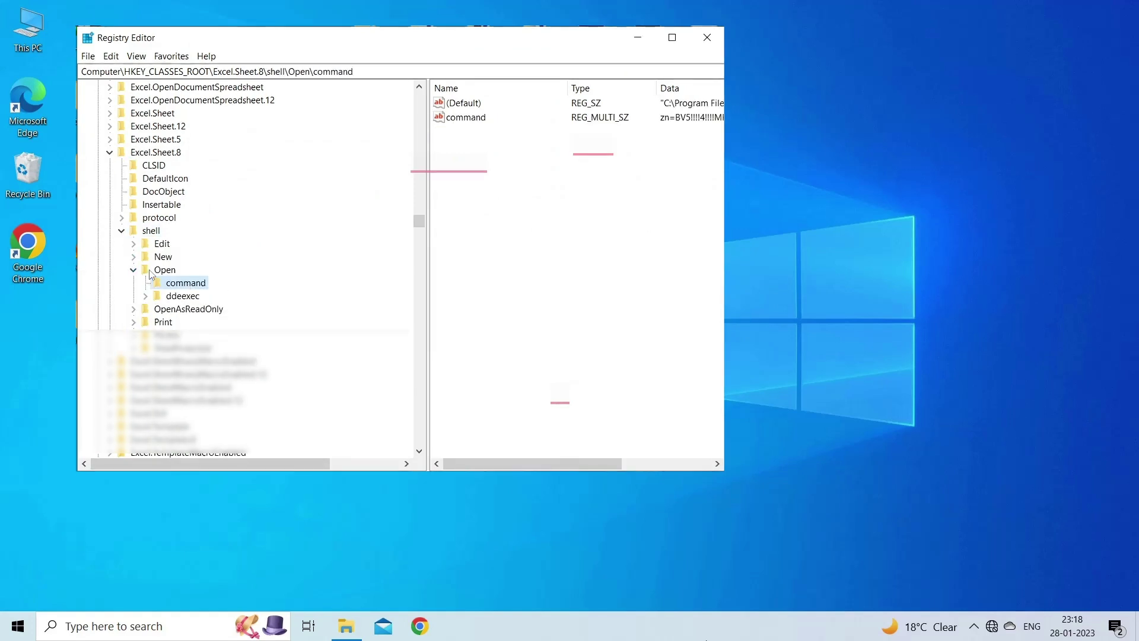
left_click(468, 107)
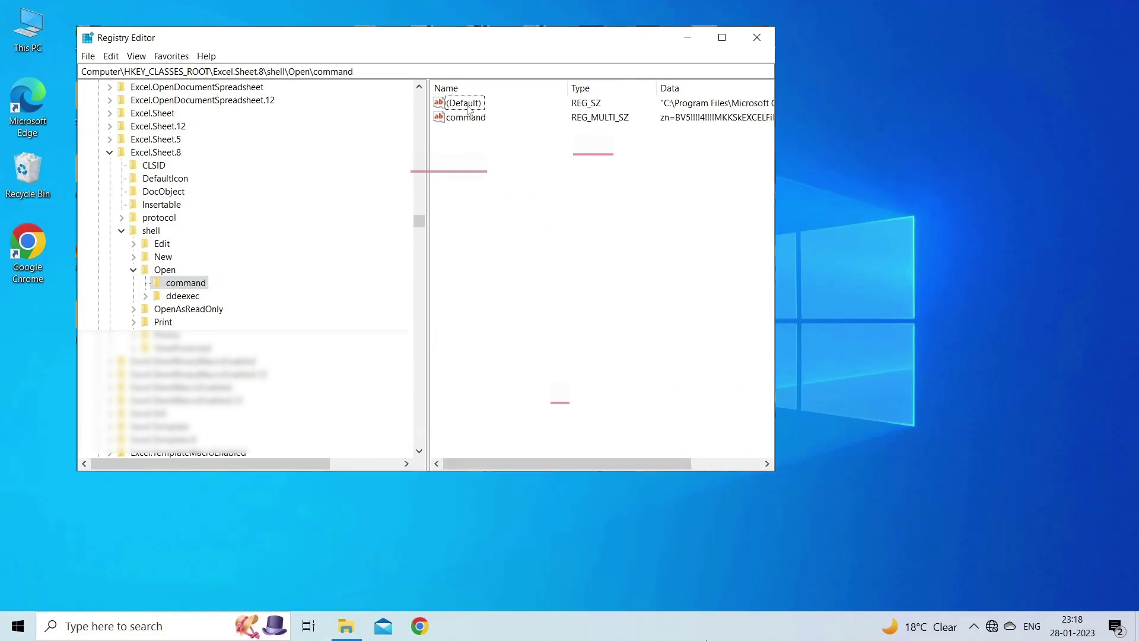
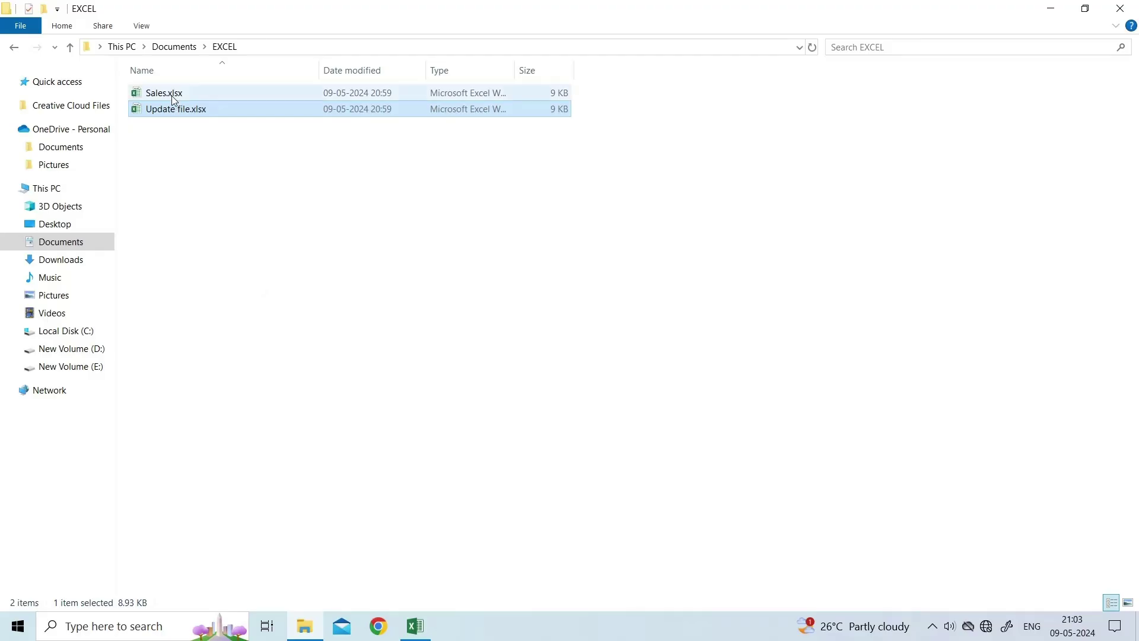
- Open Sales.xlsx, then go to the File > Open page to pick another workbook
double_click(172, 92)
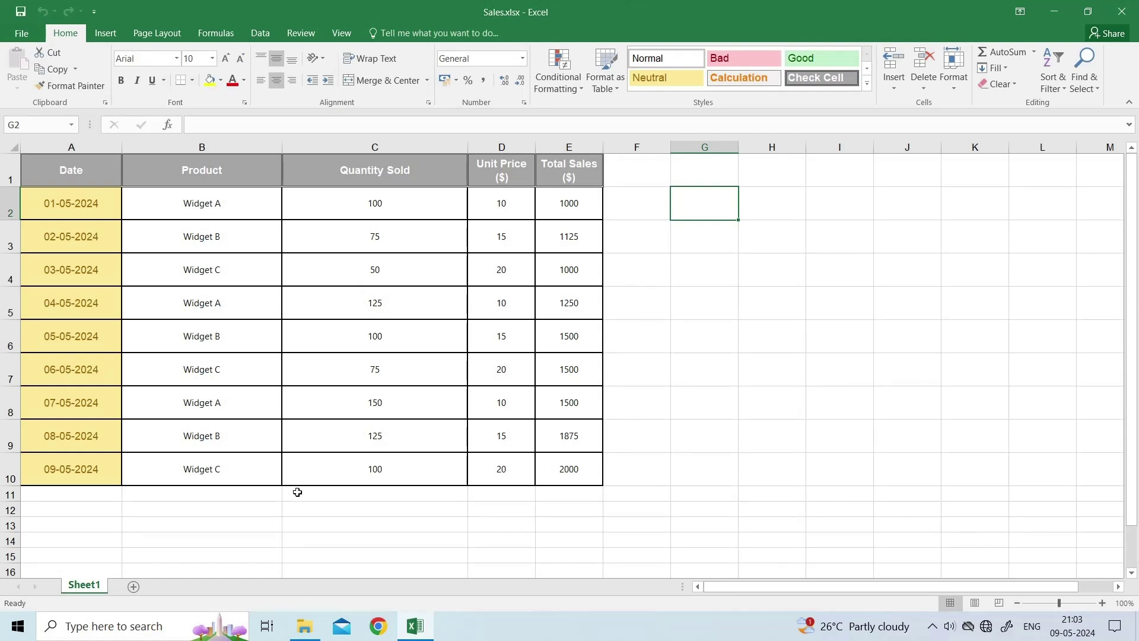
left_click(27, 36)
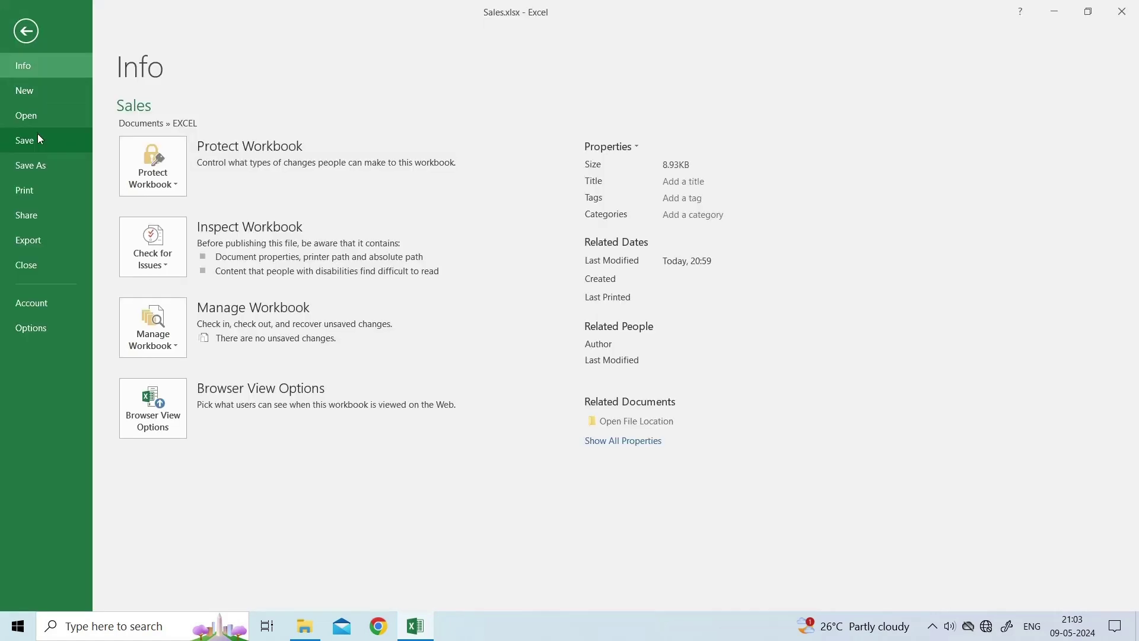
left_click(40, 121)
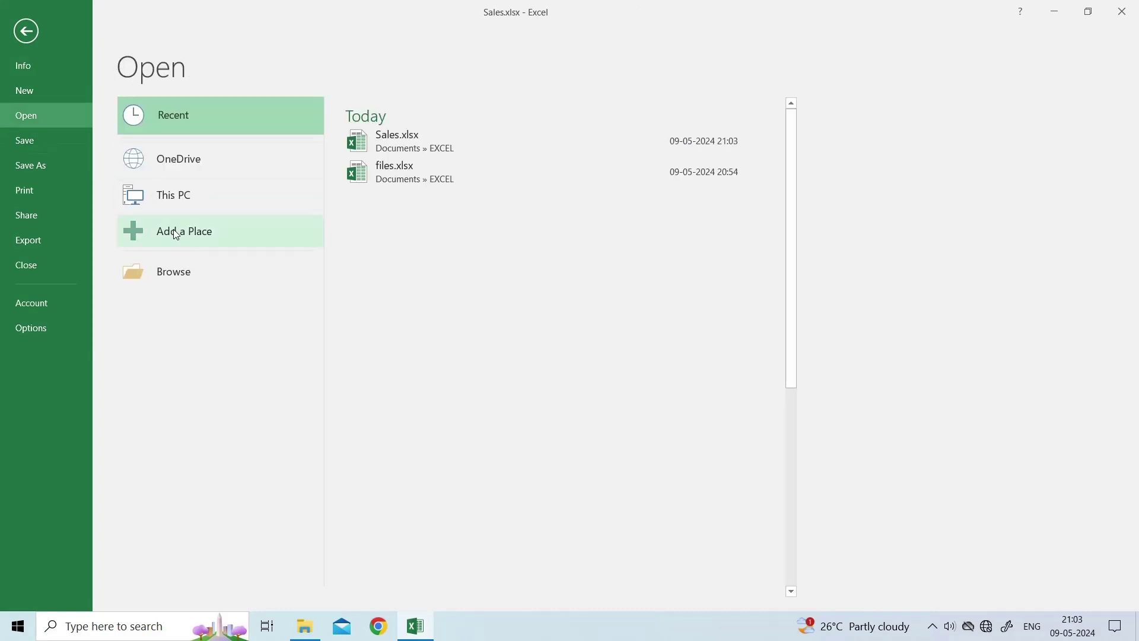
- Browse to Update file.xlsx, open it with Open and Repair, and confirm Repair
left_click(180, 280)
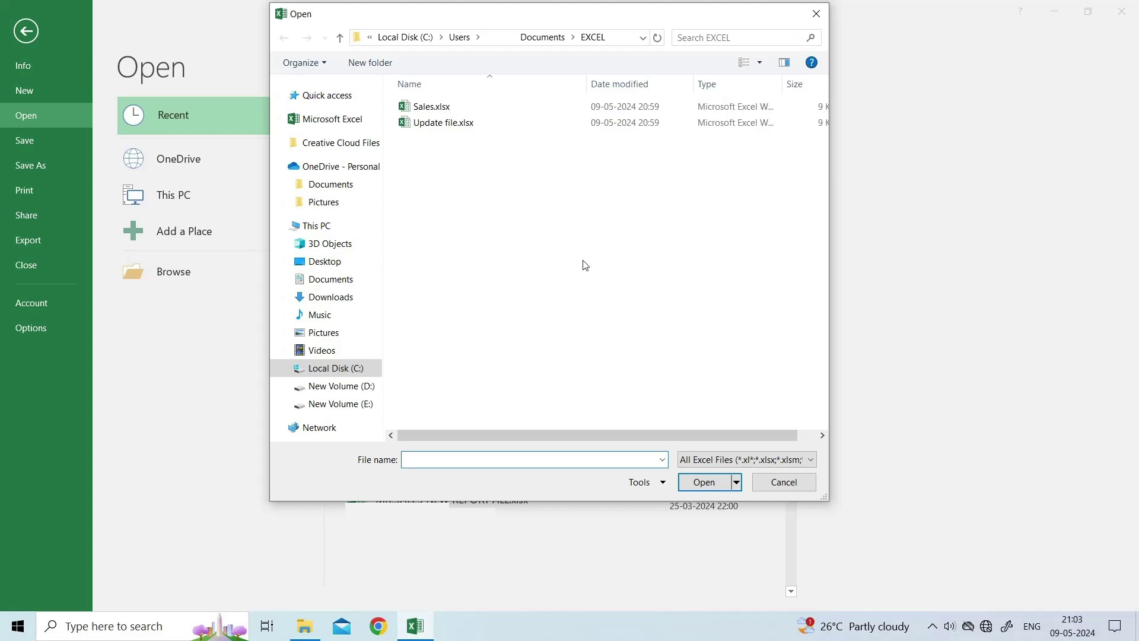
left_click(468, 124)
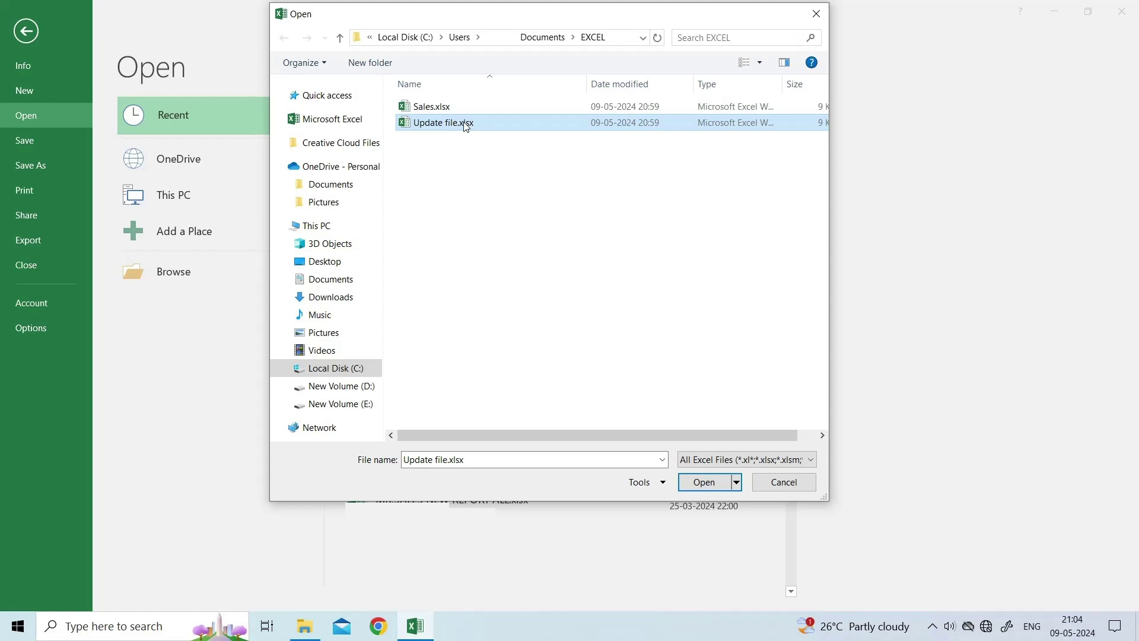
left_click(739, 484)
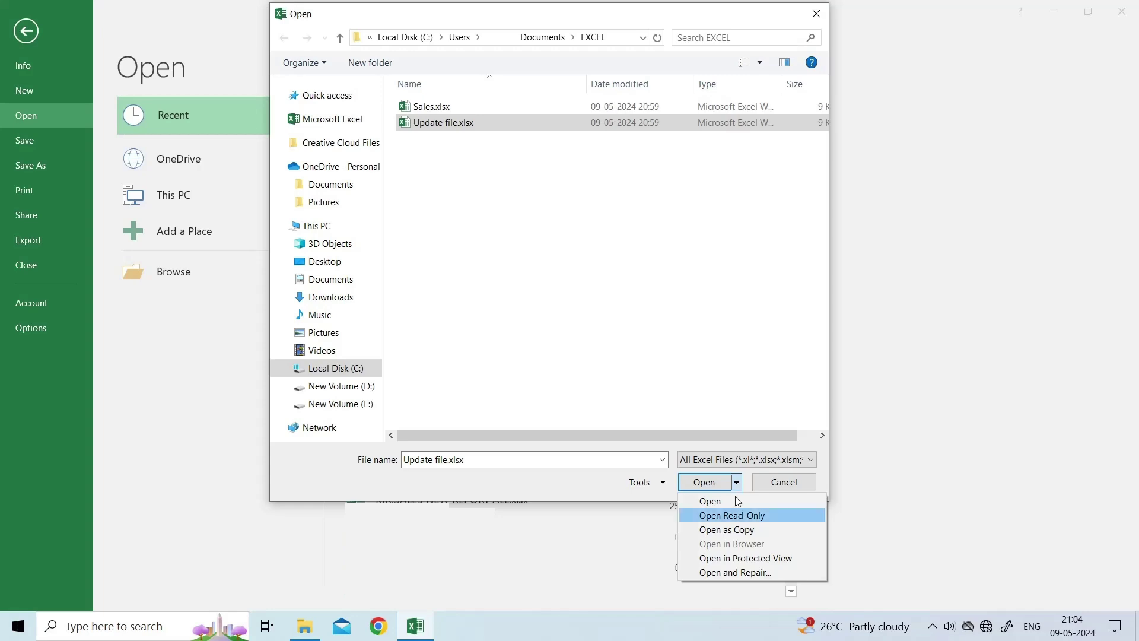
left_click(743, 575)
left_click(502, 363)
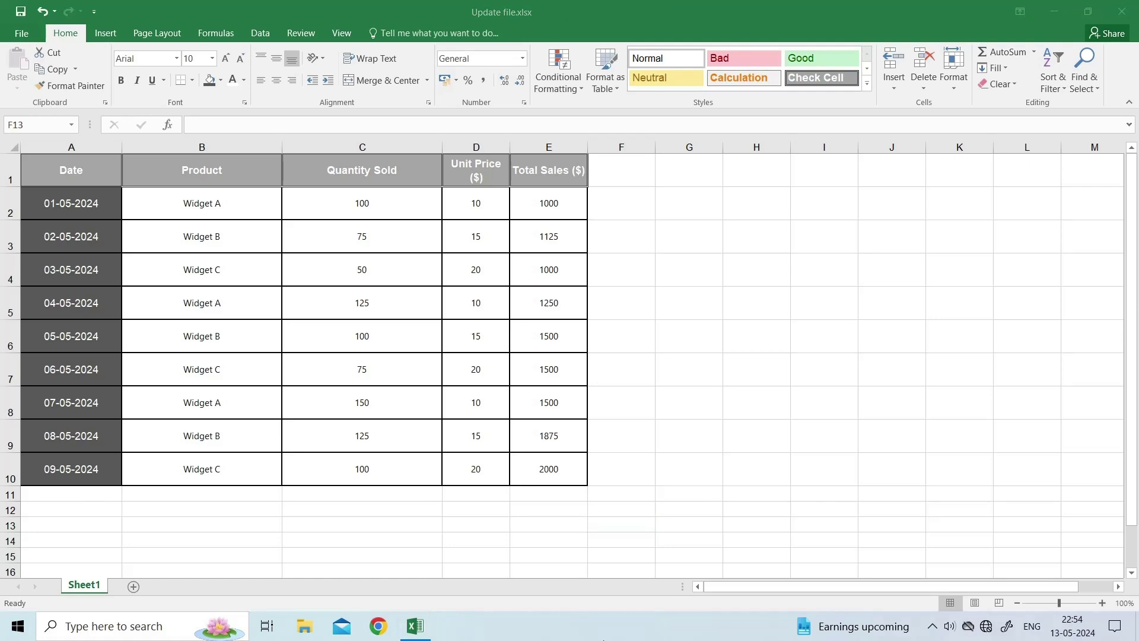
- Open the Excel Options dialog from the File backstage of Update file.xlsx
left_click(21, 33)
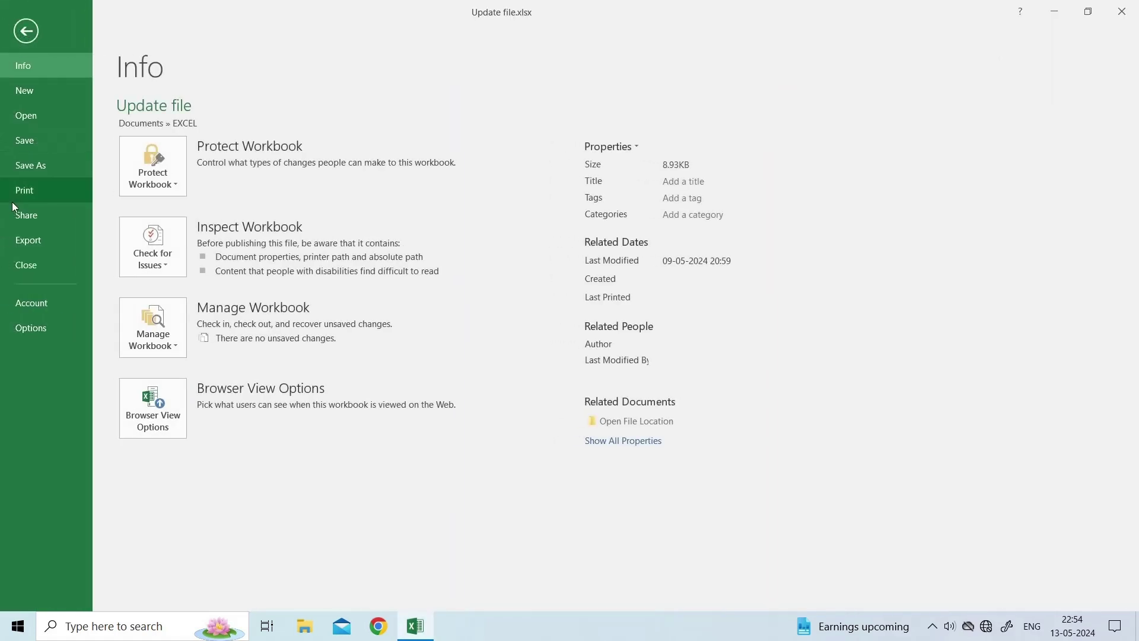
left_click(37, 327)
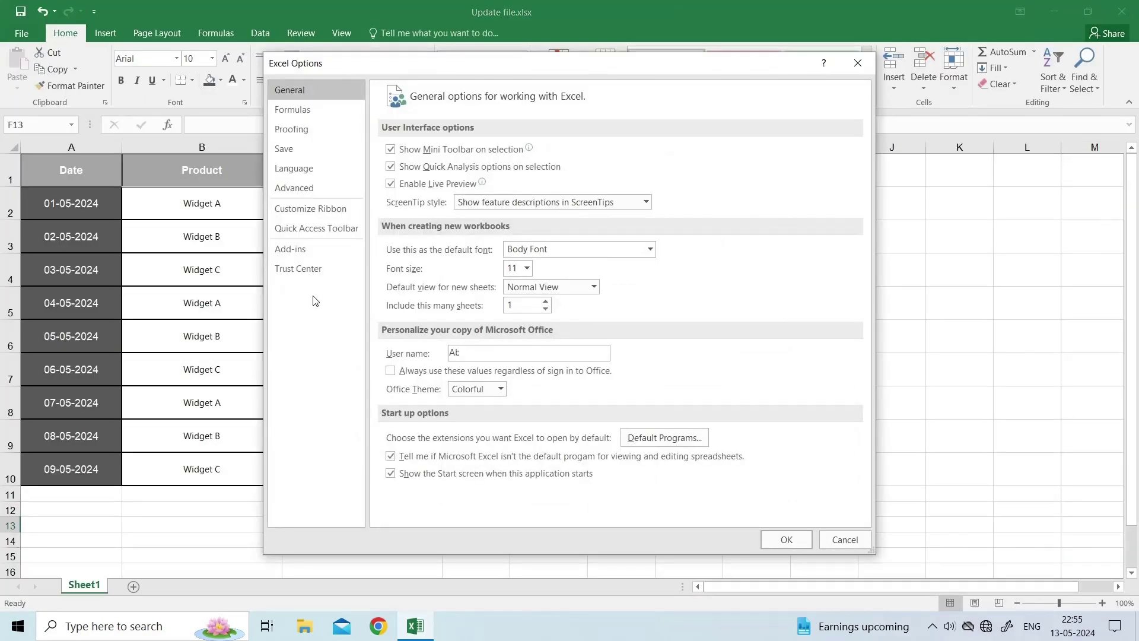
- On the Add-ins page, open the Excel Add-ins manager and tick Analysis ToolPak
left_click(291, 250)
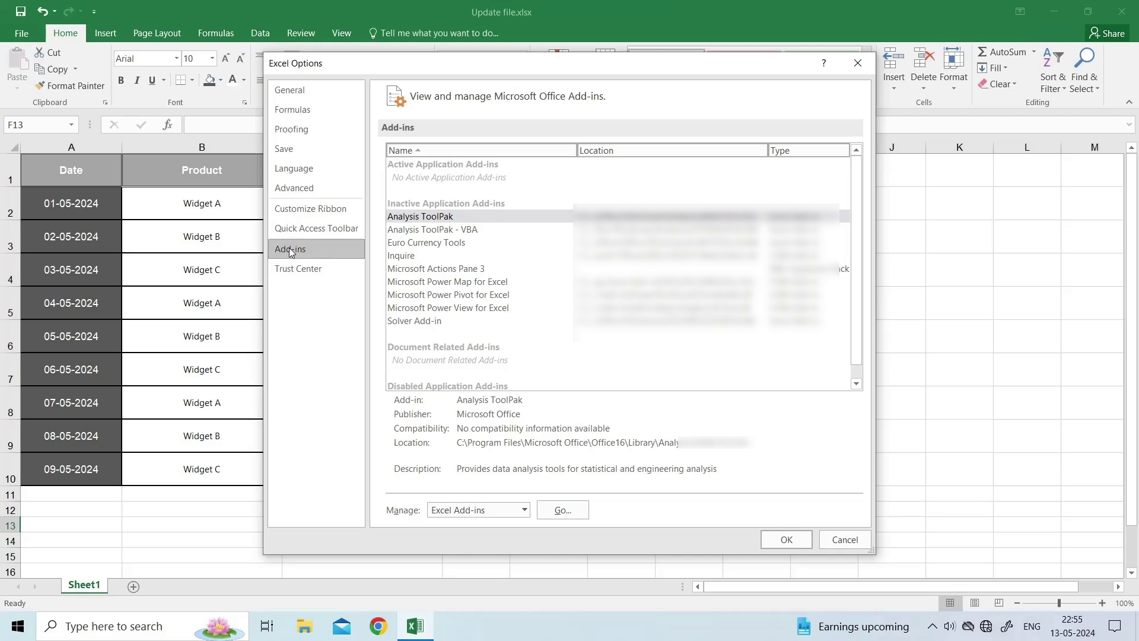
left_click(525, 511)
left_click(475, 527)
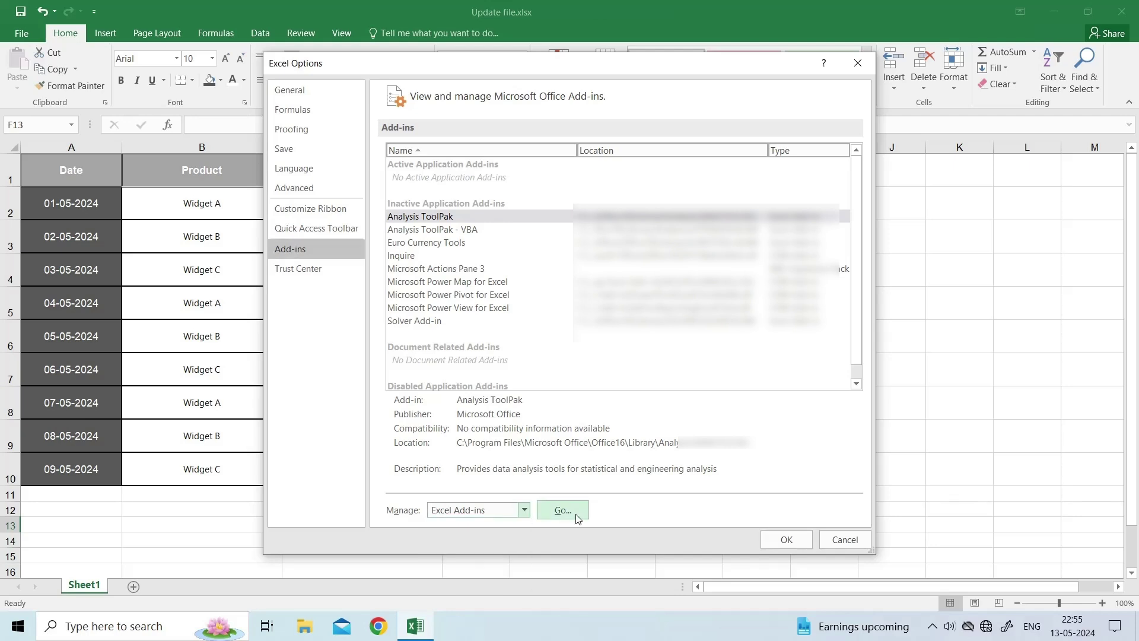
left_click(576, 517)
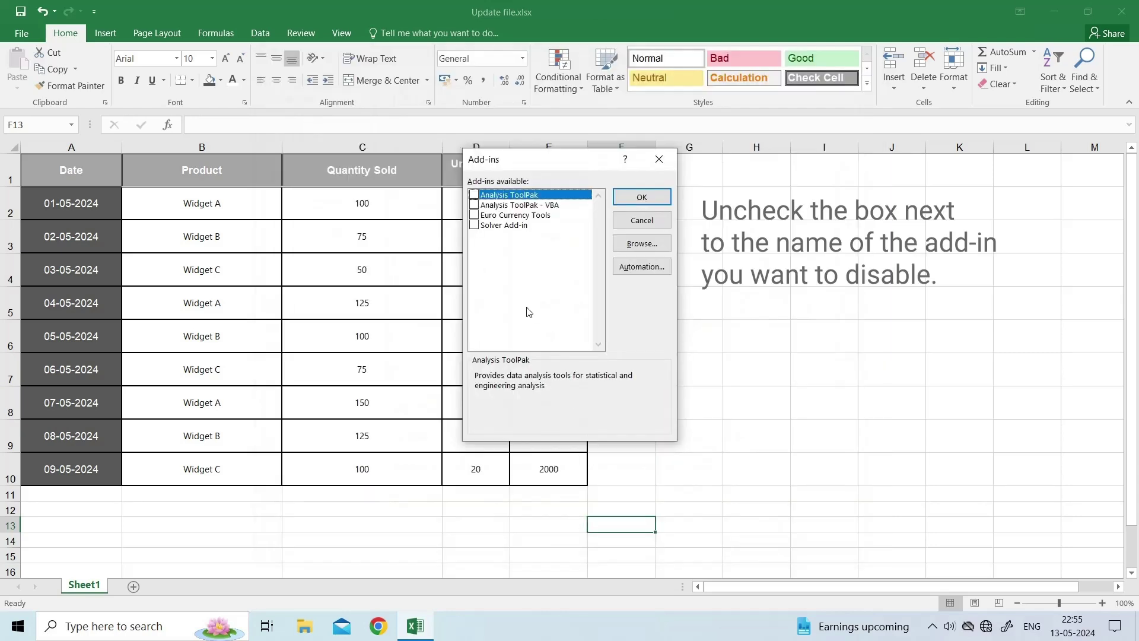
left_click(475, 195)
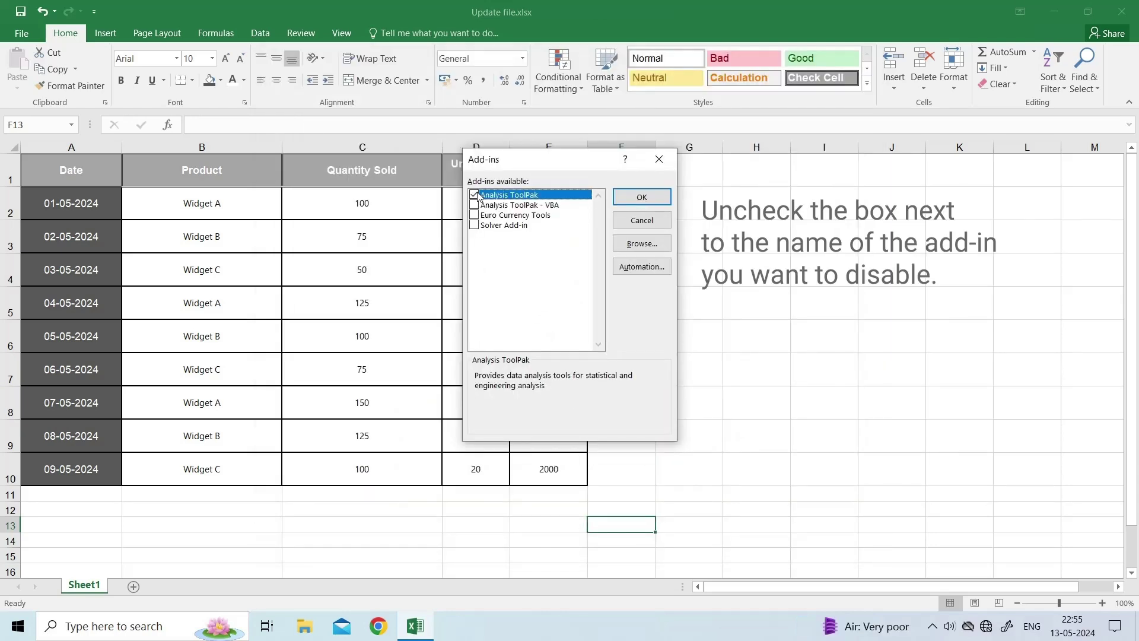